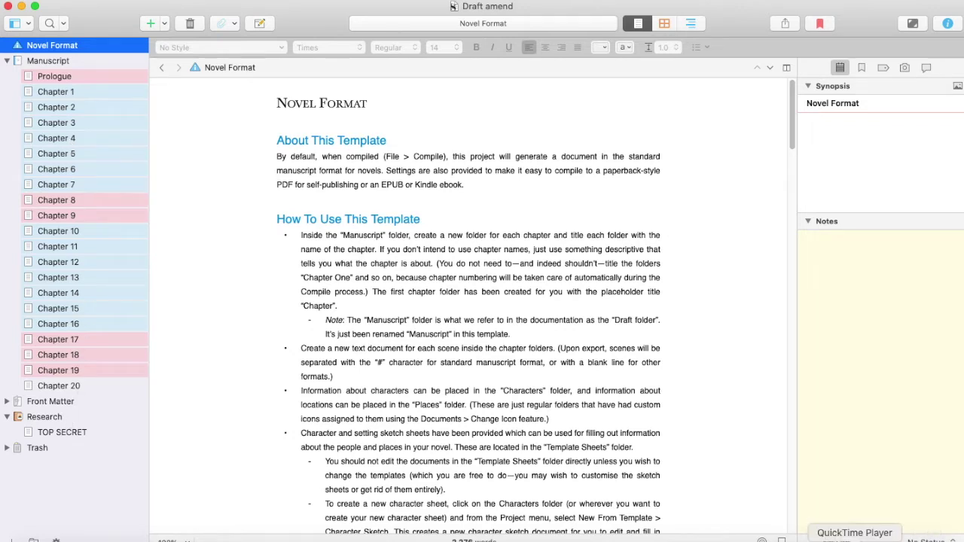
Step: Browse several manuscript chapters from Chapter 1 to Chapter 14, checking each one's text, synopsis and notes
{"action": "left_click", "coordinate": [855, 539]}
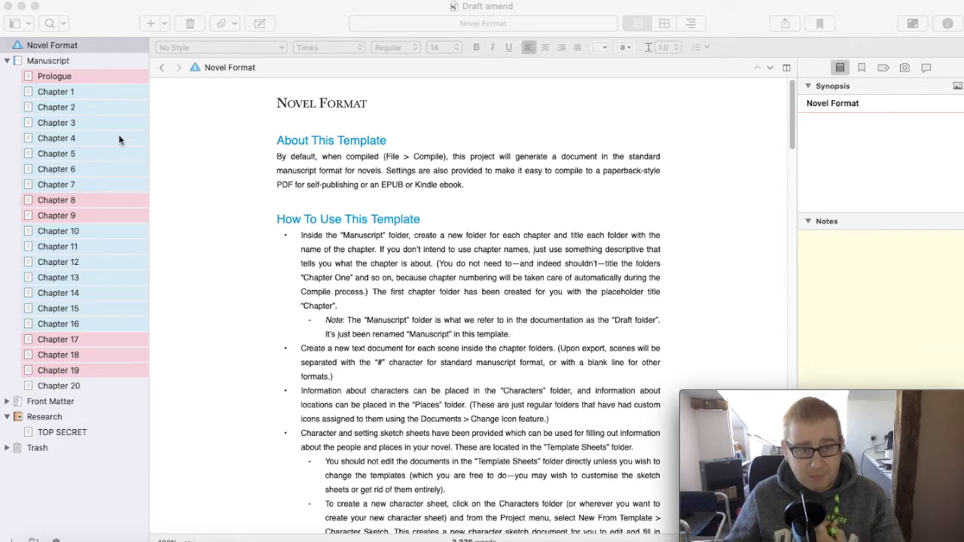
{"action": "left_click", "coordinate": [108, 92]}
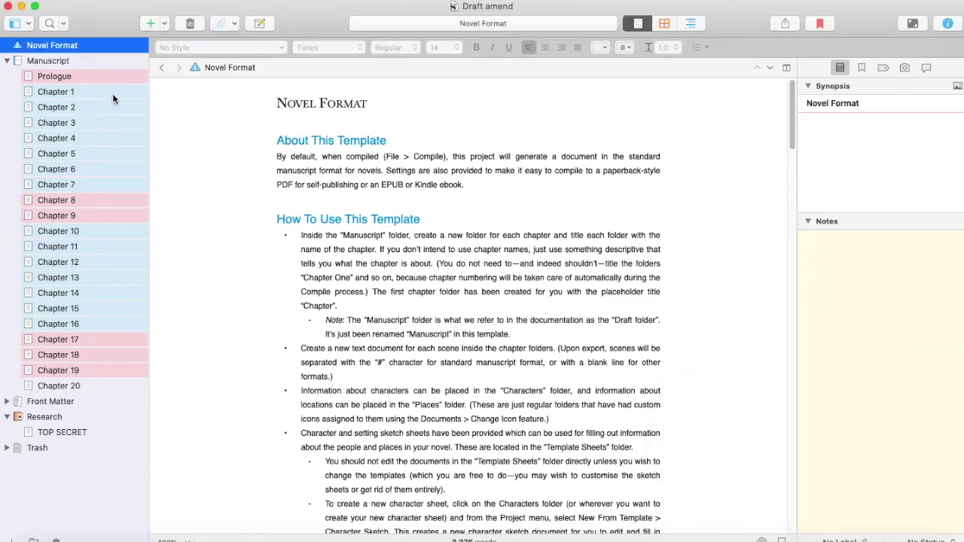
{"action": "left_click", "coordinate": [111, 94]}
{"action": "left_click", "coordinate": [109, 121]}
{"action": "left_click", "coordinate": [108, 169]}
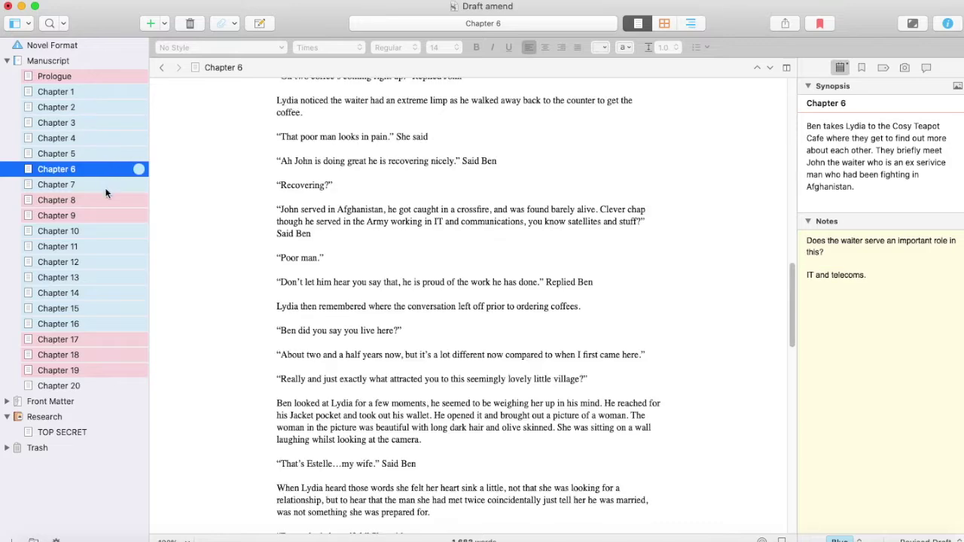
{"action": "left_click", "coordinate": [105, 200]}
{"action": "left_click", "coordinate": [104, 246]}
{"action": "left_click", "coordinate": [114, 293]}
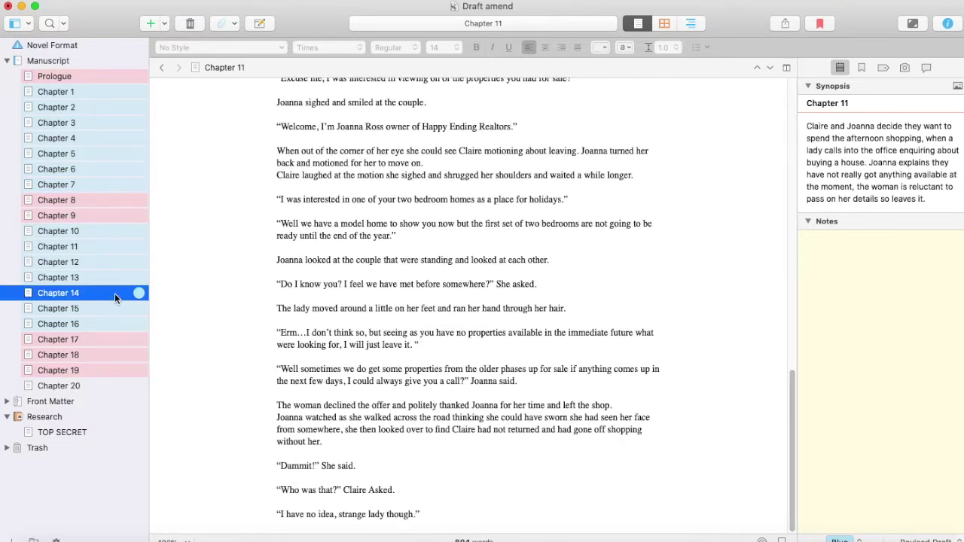
{"action": "left_click", "coordinate": [90, 232]}
{"action": "left_click", "coordinate": [105, 129]}
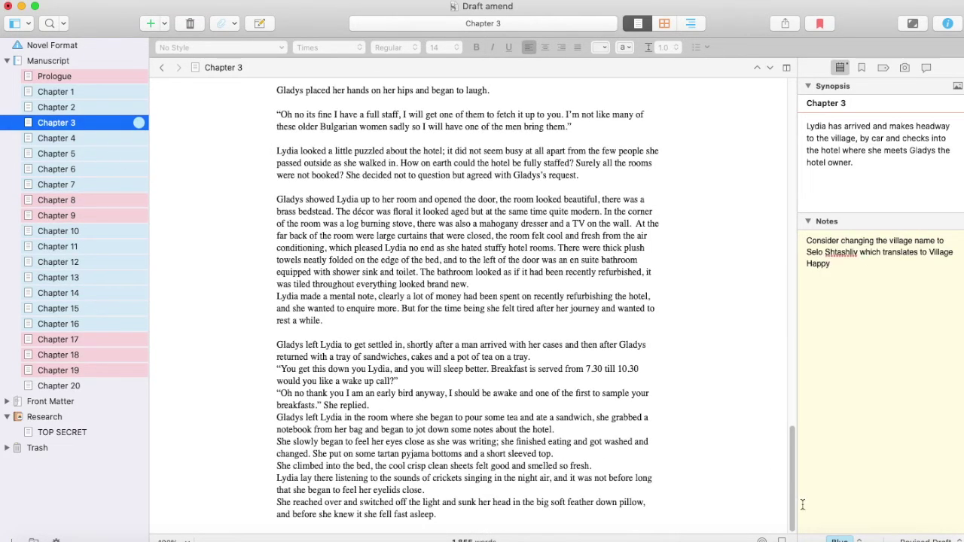
{"action": "left_click", "coordinate": [41, 172]}
{"action": "left_click", "coordinate": [56, 247]}
{"action": "left_click", "coordinate": [64, 154]}
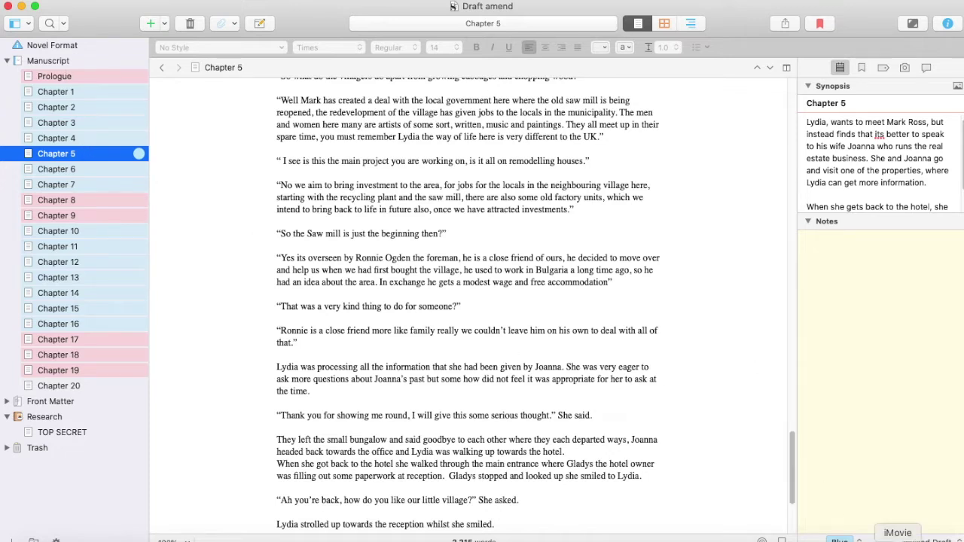
Step: Open the Manuscript folder's outline and view its entries from the Prologue onward
{"action": "left_click", "coordinate": [902, 539]}
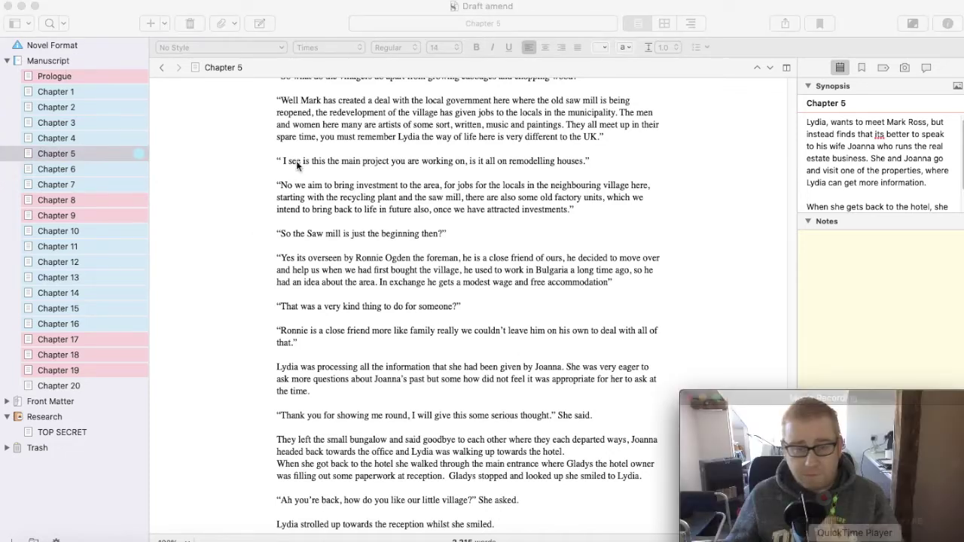
{"action": "left_click", "coordinate": [61, 61]}
{"action": "left_click", "coordinate": [63, 61]}
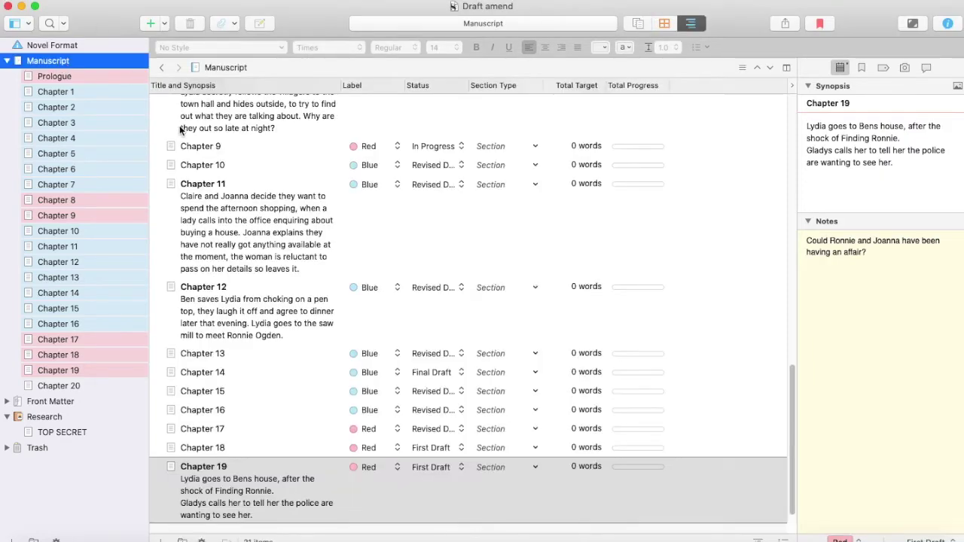
{"action": "scroll", "coordinate": [286, 162], "scroll_direction": "up", "scroll_amount": 15}
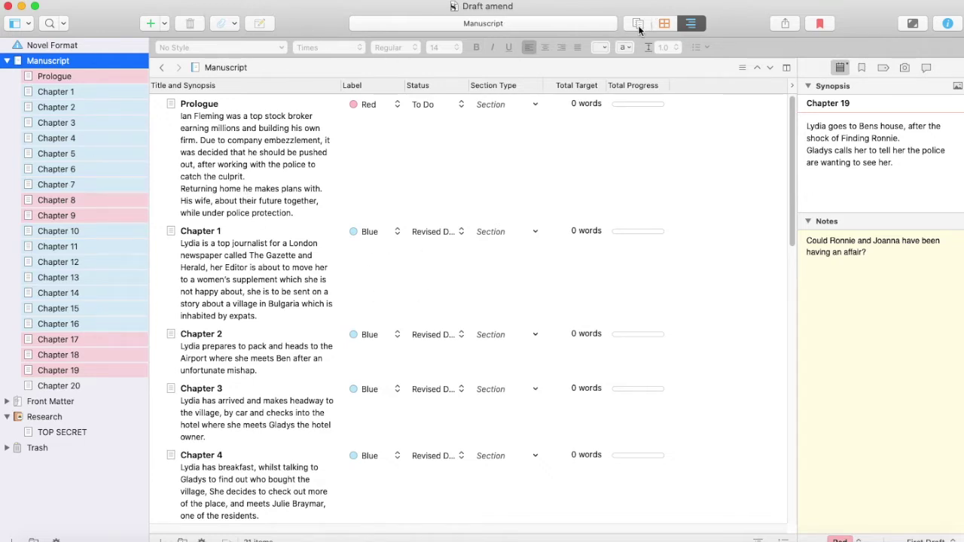
Step: Switch the Manuscript to Scrivenings view and look through the combined text of the chapters
{"action": "left_click", "coordinate": [219, 0]}
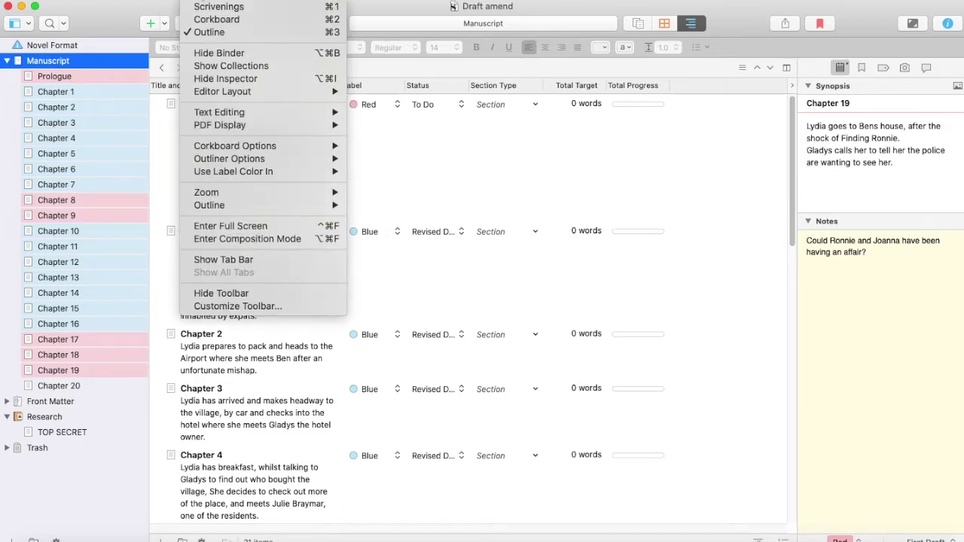
{"action": "left_click", "coordinate": [202, 6]}
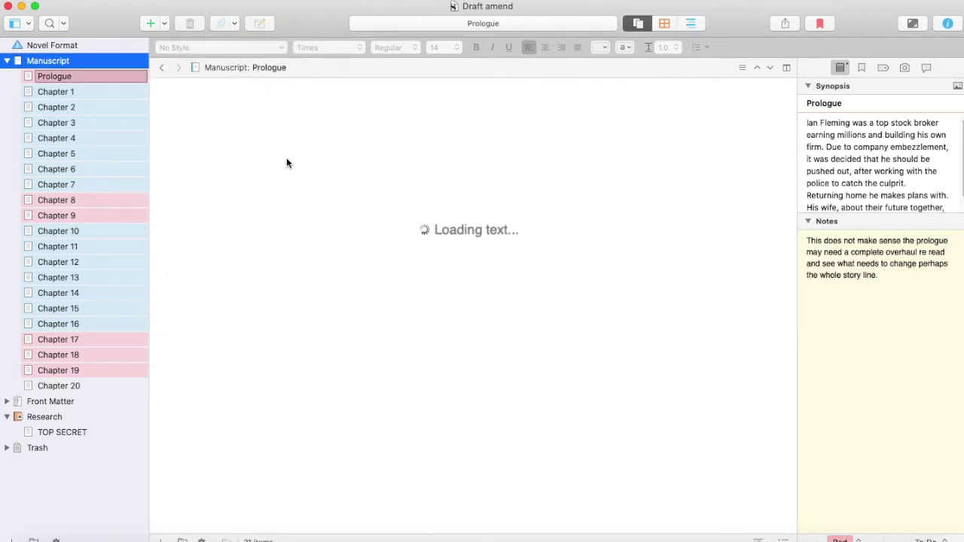
{"action": "scroll", "coordinate": [290, 156], "scroll_direction": "down", "scroll_amount": 20}
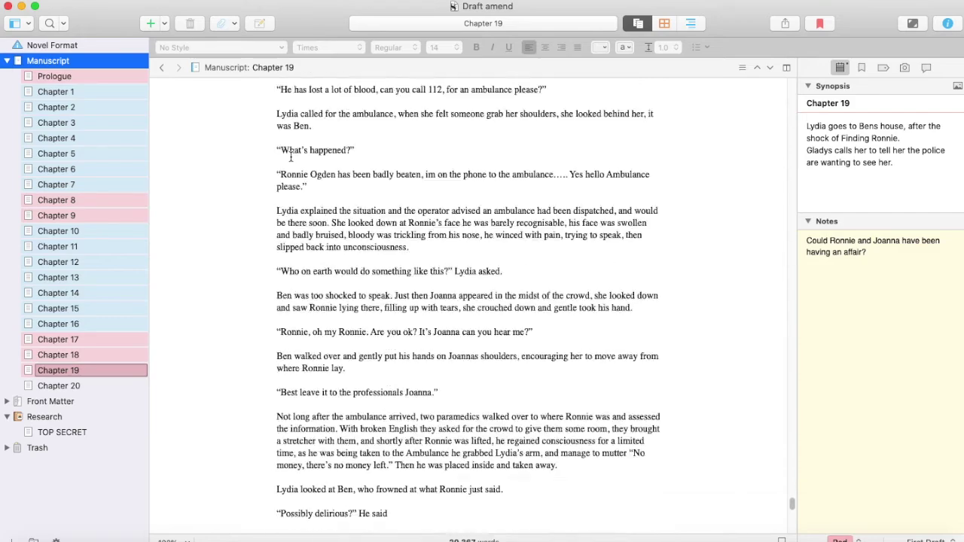
{"action": "scroll", "coordinate": [290, 156], "scroll_direction": "down", "scroll_amount": 5}
{"action": "scroll", "coordinate": [290, 156], "scroll_direction": "up", "scroll_amount": 10}
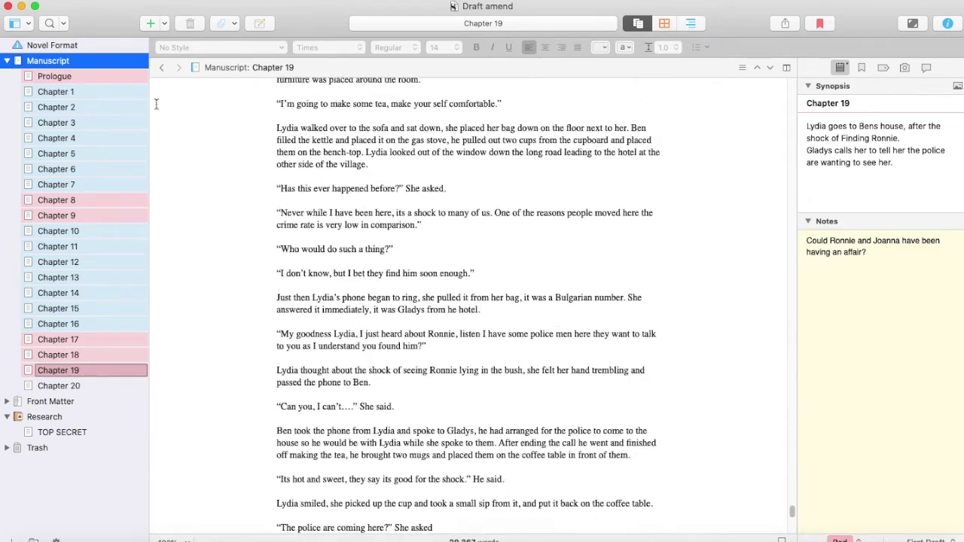
Step: Return the Manuscript to Outline view and review the chapters' synopses, labels and statuses
{"action": "left_click", "coordinate": [201, 2]}
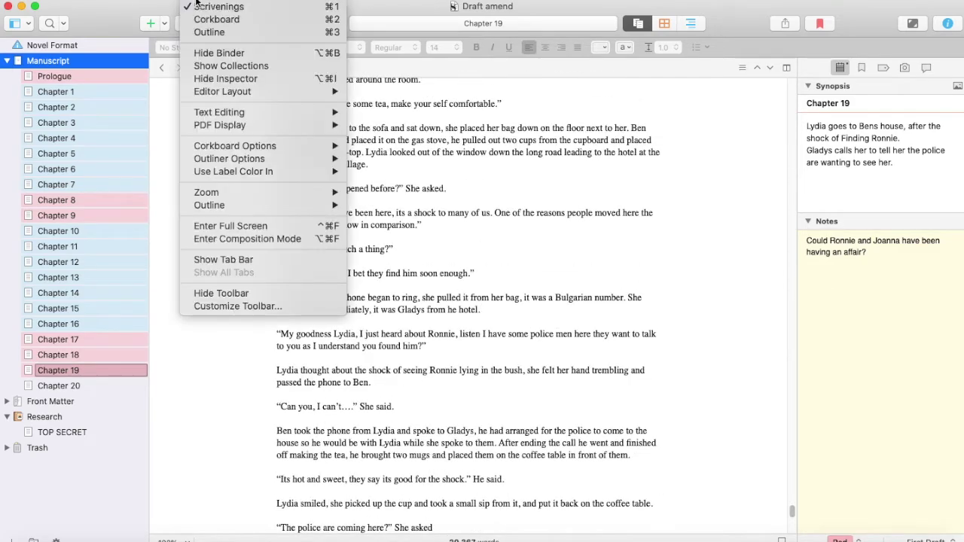
{"action": "left_click", "coordinate": [199, 32]}
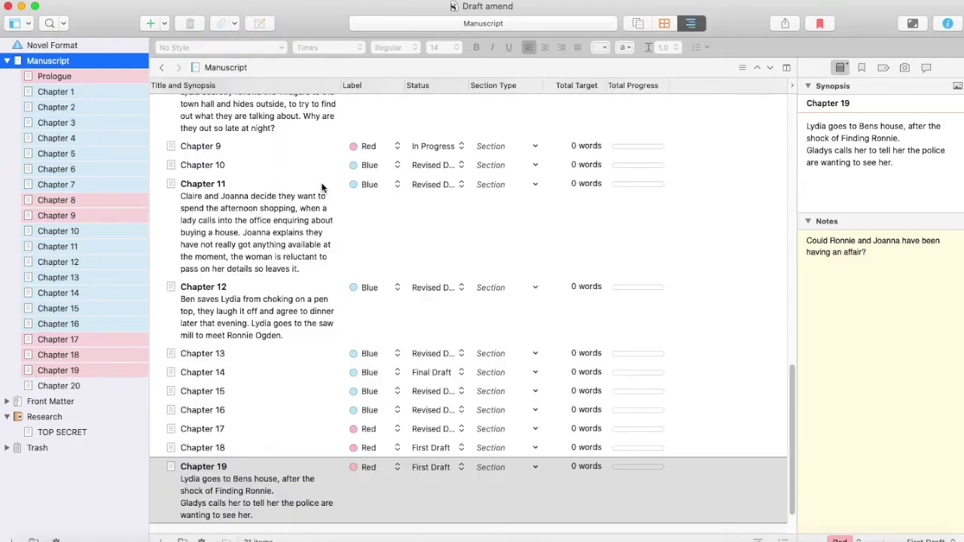
{"action": "scroll", "coordinate": [369, 220], "scroll_direction": "up", "scroll_amount": 10}
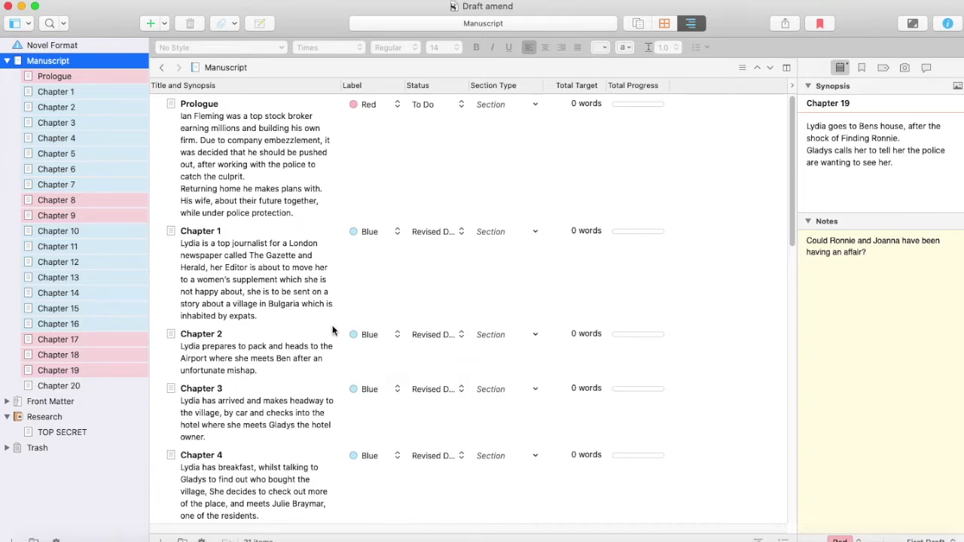
{"action": "scroll", "coordinate": [347, 301], "scroll_direction": "down", "scroll_amount": 10}
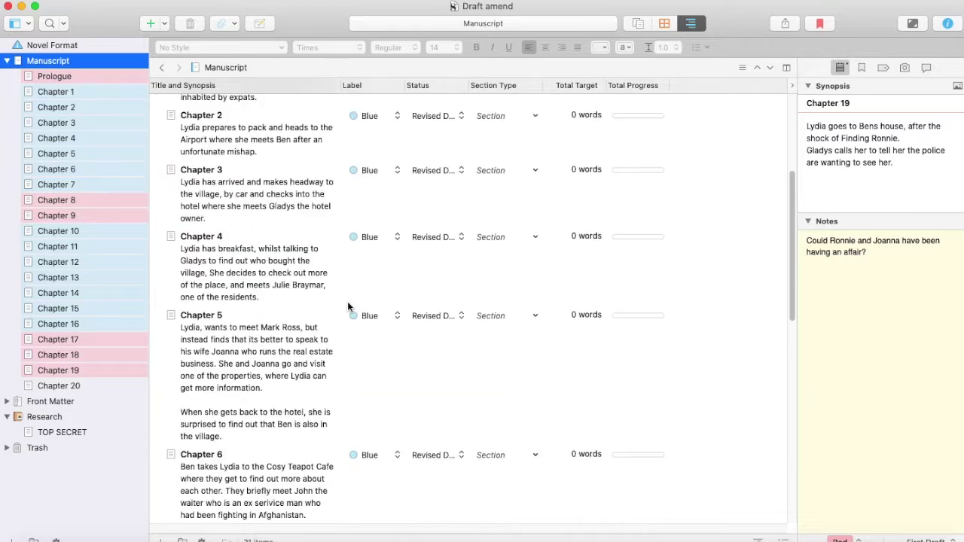
{"action": "scroll", "coordinate": [264, 320], "scroll_direction": "down", "scroll_amount": 4}
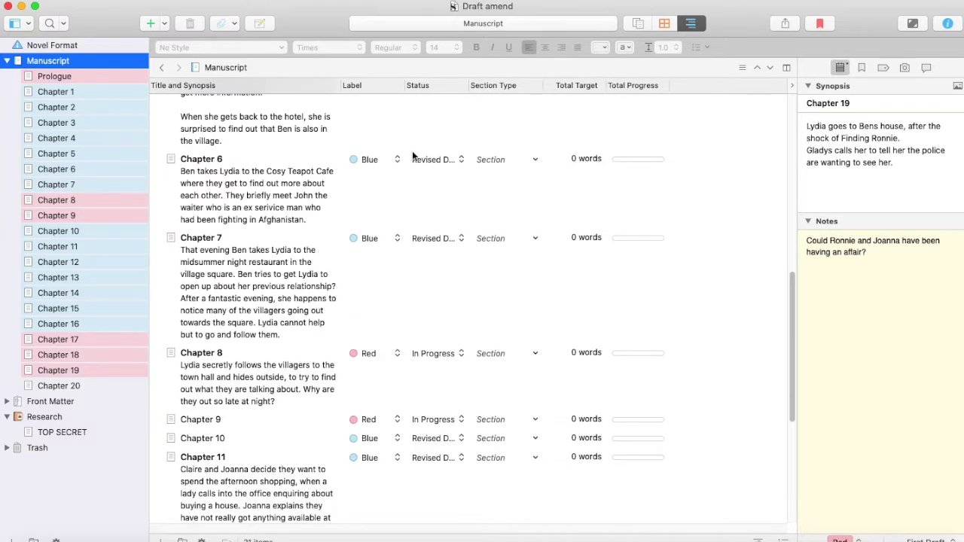
Step: Open Chapter 1 to check its synopsis, and return to the beginning of the Manuscript outline
{"action": "left_click", "coordinate": [77, 90]}
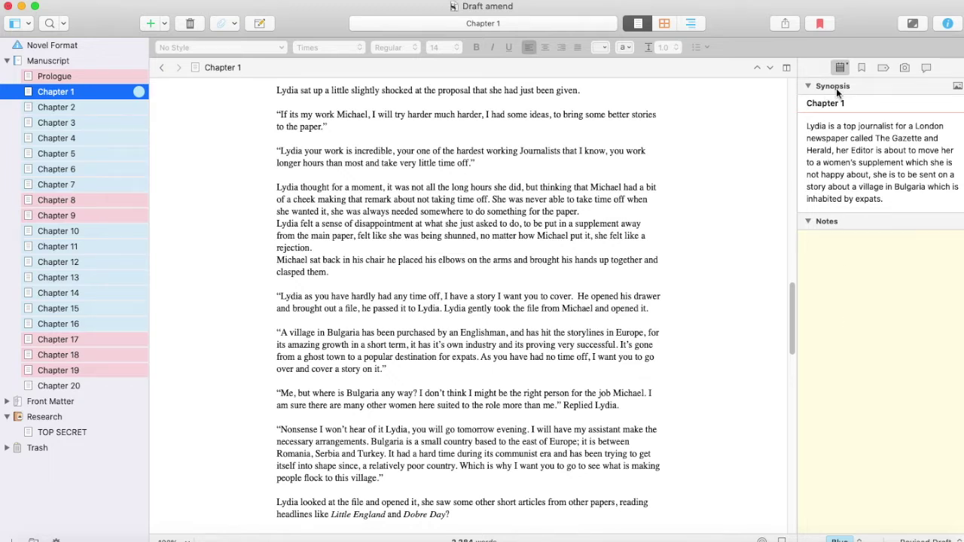
{"action": "left_click", "coordinate": [851, 111]}
{"action": "left_click", "coordinate": [84, 63]}
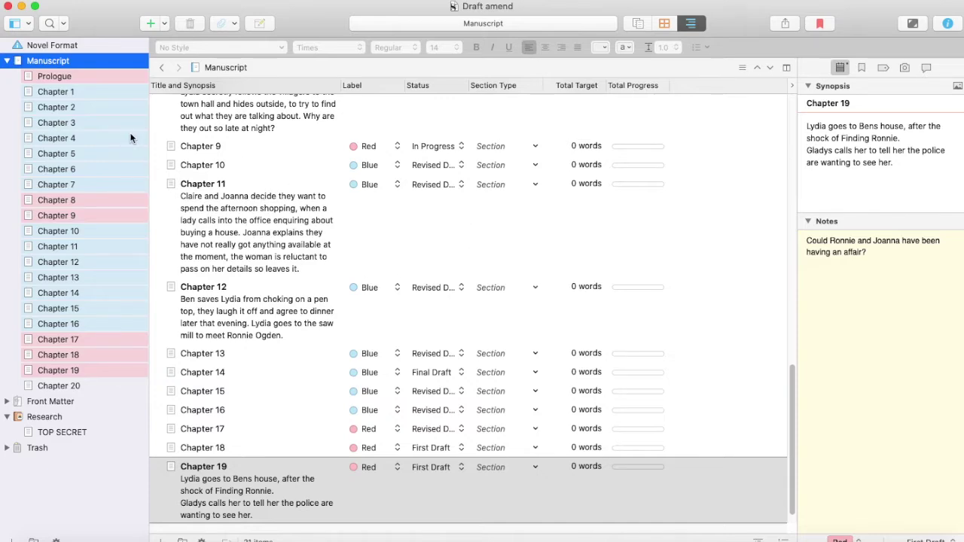
{"action": "scroll", "coordinate": [370, 223], "scroll_direction": "up", "scroll_amount": 10}
{"action": "scroll", "coordinate": [371, 223], "scroll_direction": "up", "scroll_amount": 5}
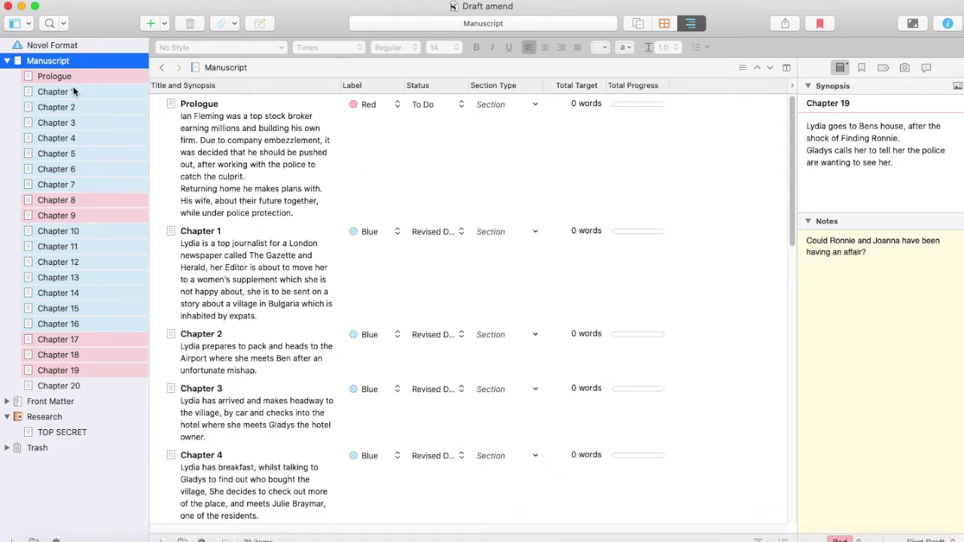
Step: View the status options for Chapter 1 without changing it, and set the Prologue's status to In Progress
{"action": "left_click", "coordinate": [456, 234]}
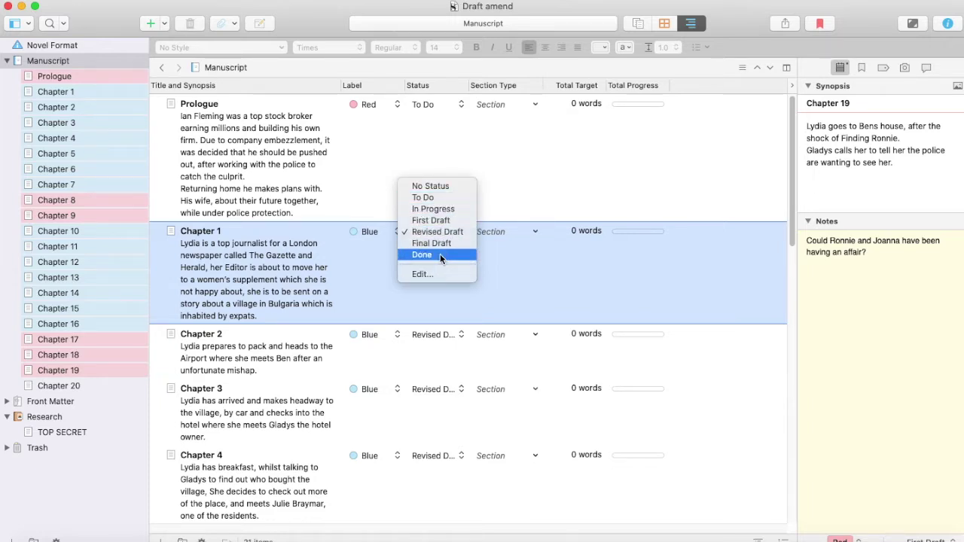
{"action": "left_click", "coordinate": [410, 182]}
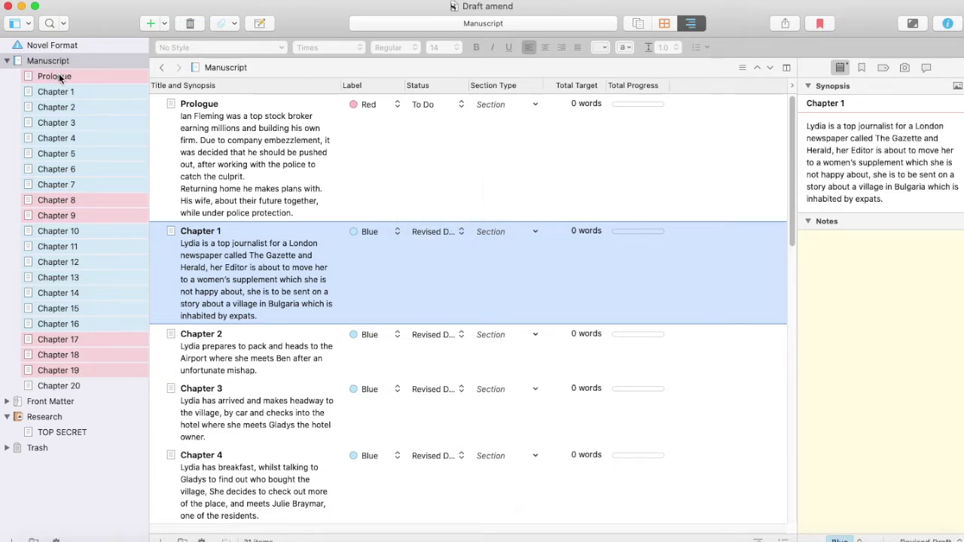
{"action": "left_click", "coordinate": [462, 106]}
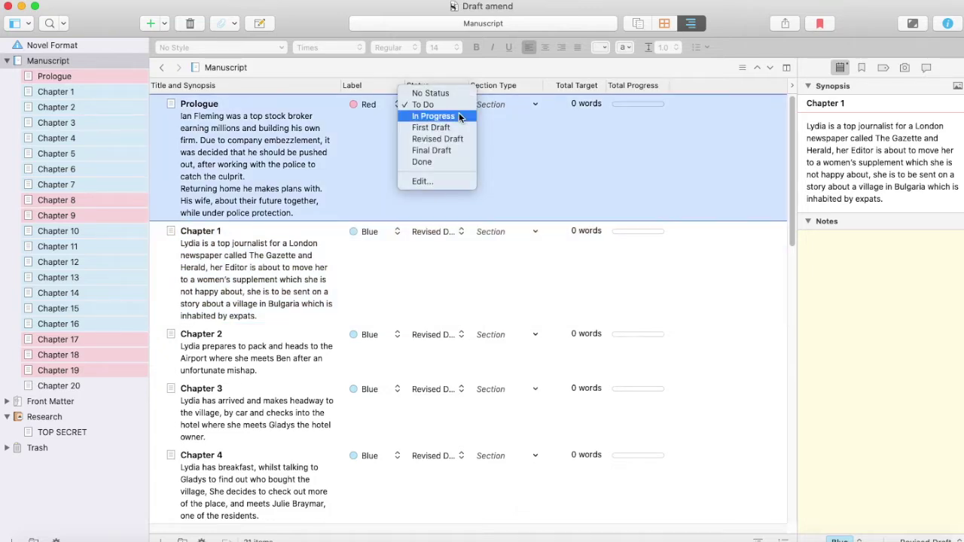
{"action": "left_click", "coordinate": [433, 116]}
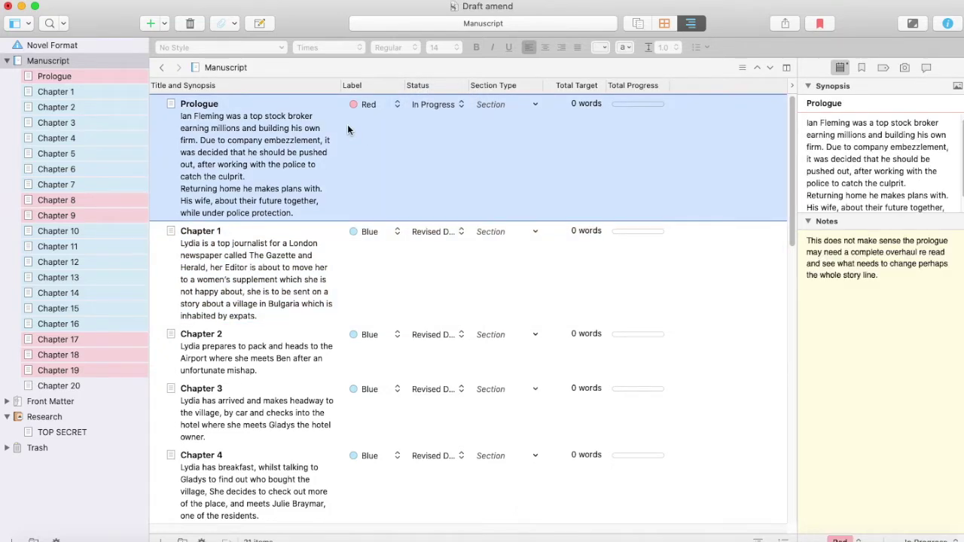
Step: Look through the outline from Chapter 1 to Chapter 11, checking the status and progress columns
{"action": "scroll", "coordinate": [418, 169], "scroll_direction": "down", "scroll_amount": 4}
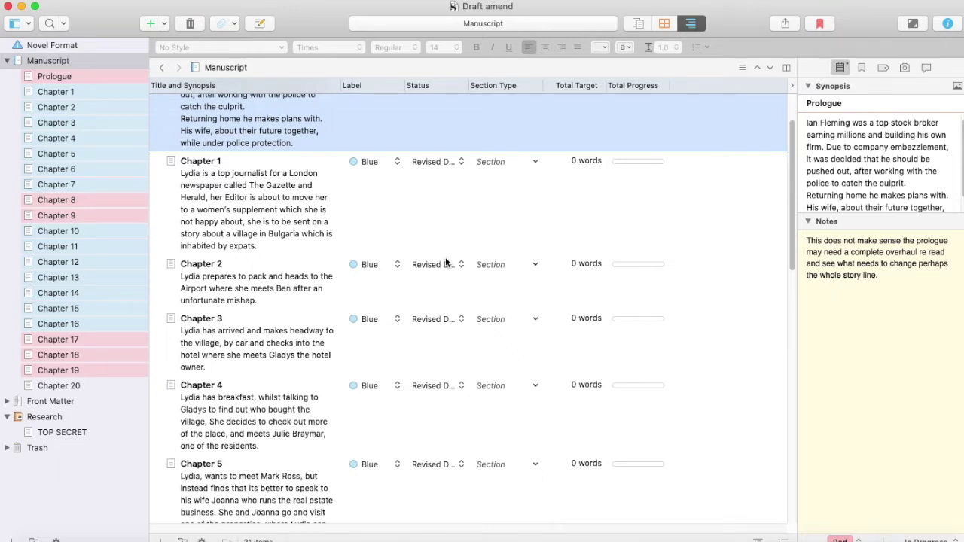
{"action": "scroll", "coordinate": [444, 264], "scroll_direction": "down", "scroll_amount": 15}
{"action": "scroll", "coordinate": [440, 277], "scroll_direction": "down", "scroll_amount": 3}
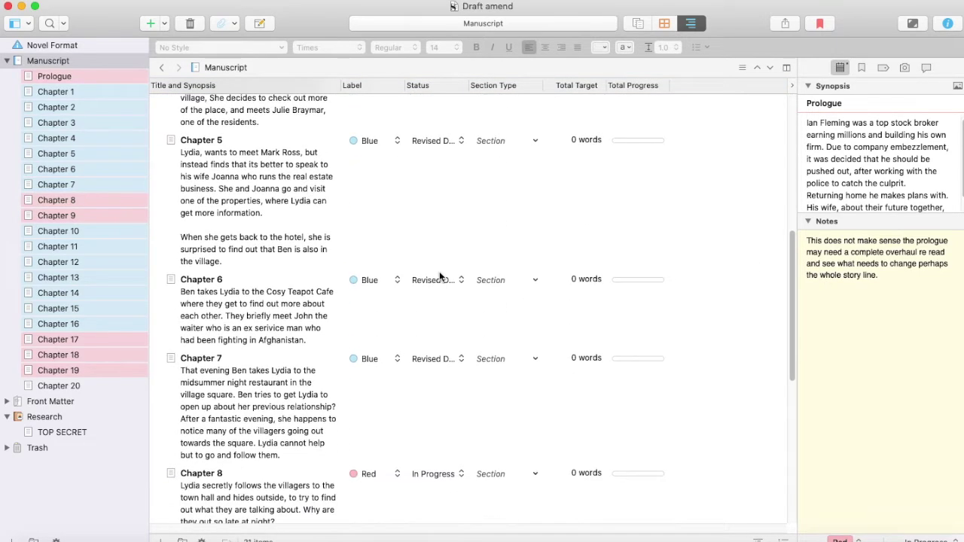
{"action": "scroll", "coordinate": [437, 277], "scroll_direction": "down", "scroll_amount": 6}
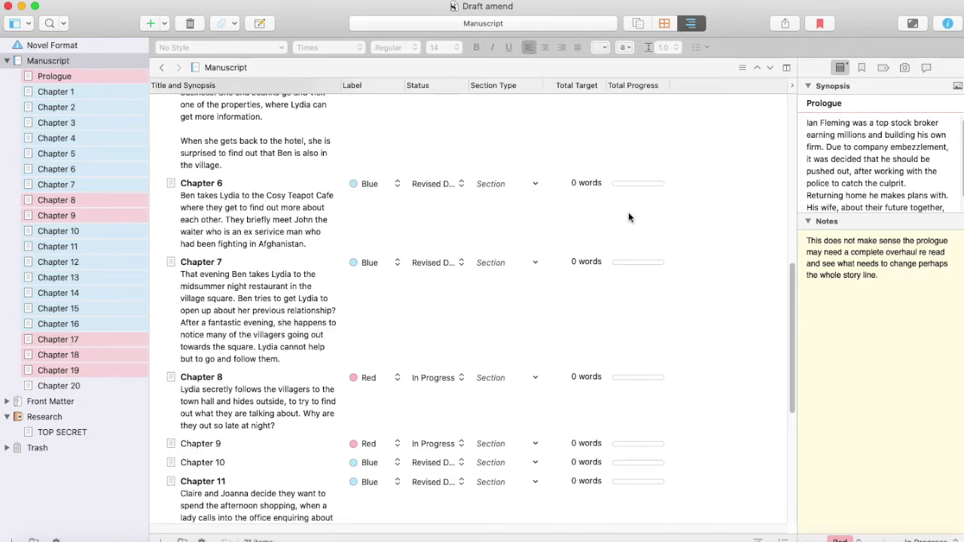
Step: Open Chapter 9 and Chapter 12 in turn to look through their text
{"action": "left_click", "coordinate": [39, 217]}
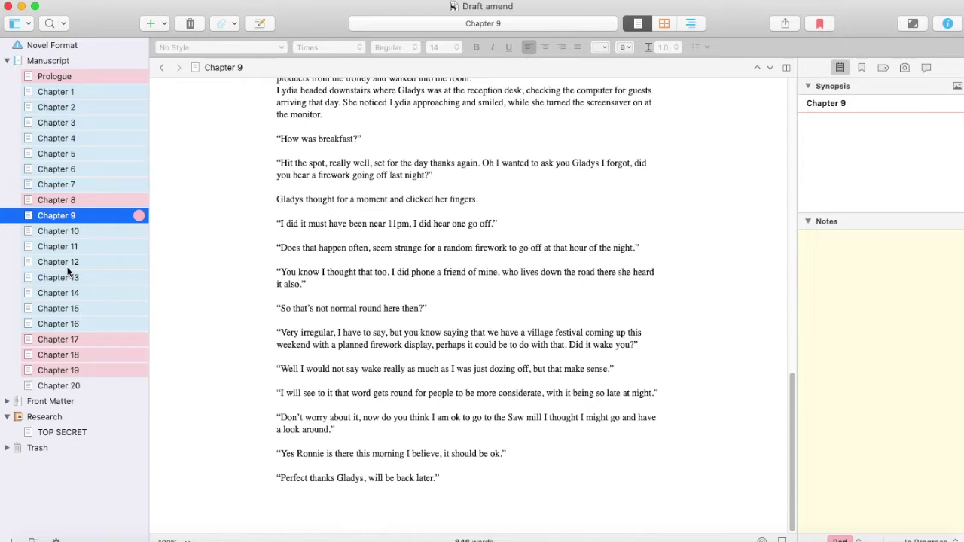
{"action": "left_click", "coordinate": [855, 538]}
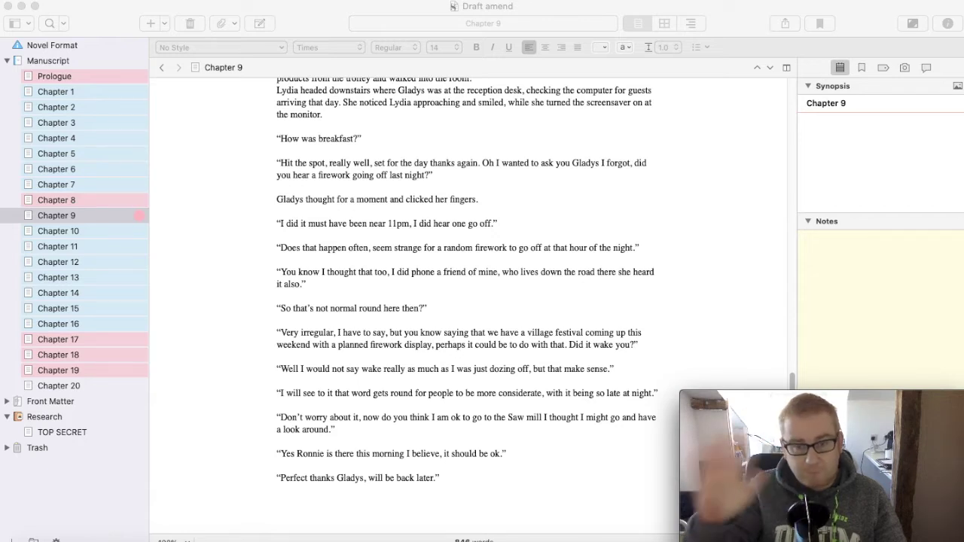
{"action": "mouse_move", "coordinate": [735, 389]}
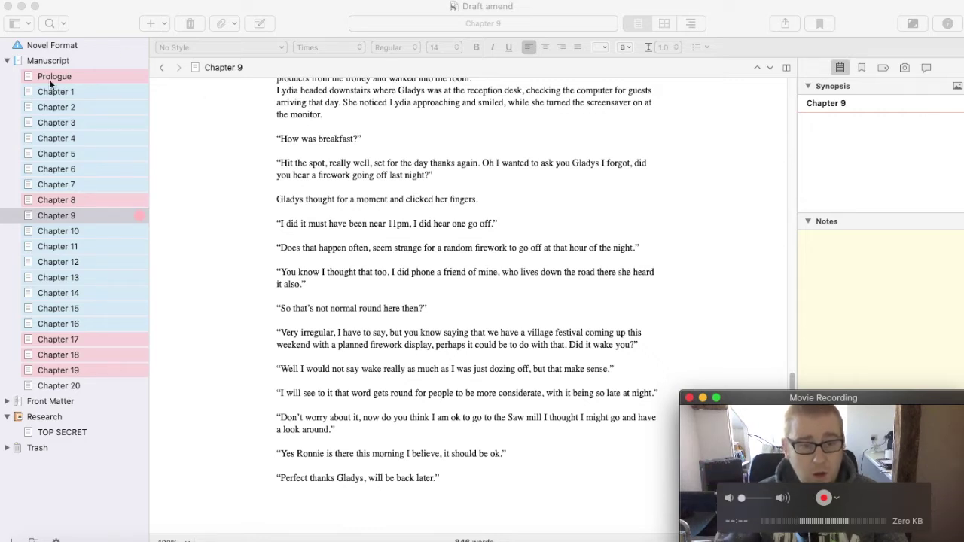
{"action": "left_click", "coordinate": [68, 62]}
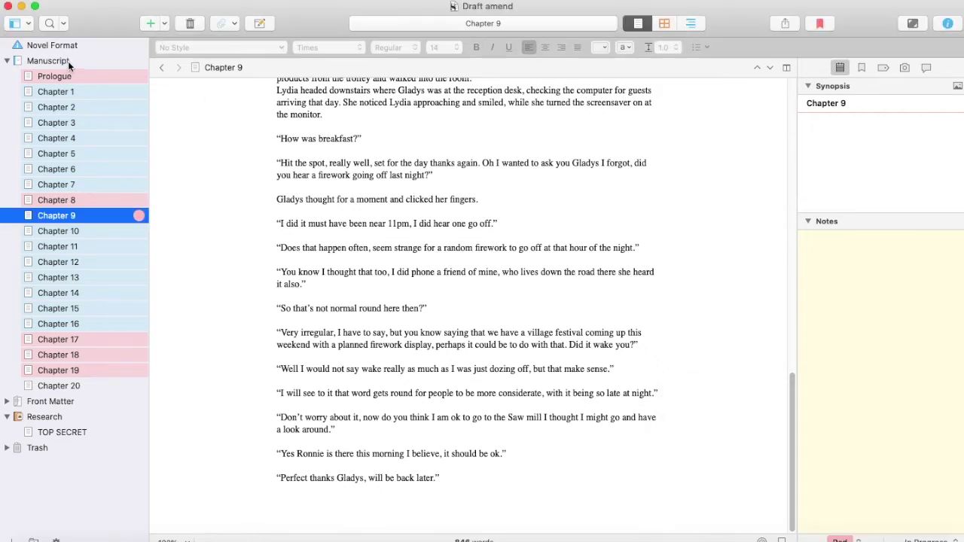
{"action": "scroll", "coordinate": [336, 189], "scroll_direction": "up", "scroll_amount": 15}
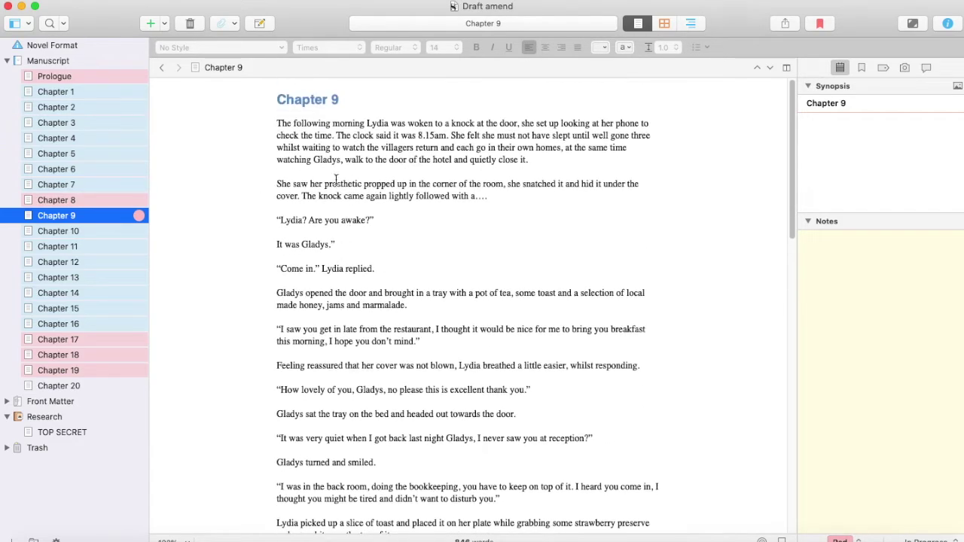
{"action": "left_click", "coordinate": [47, 260]}
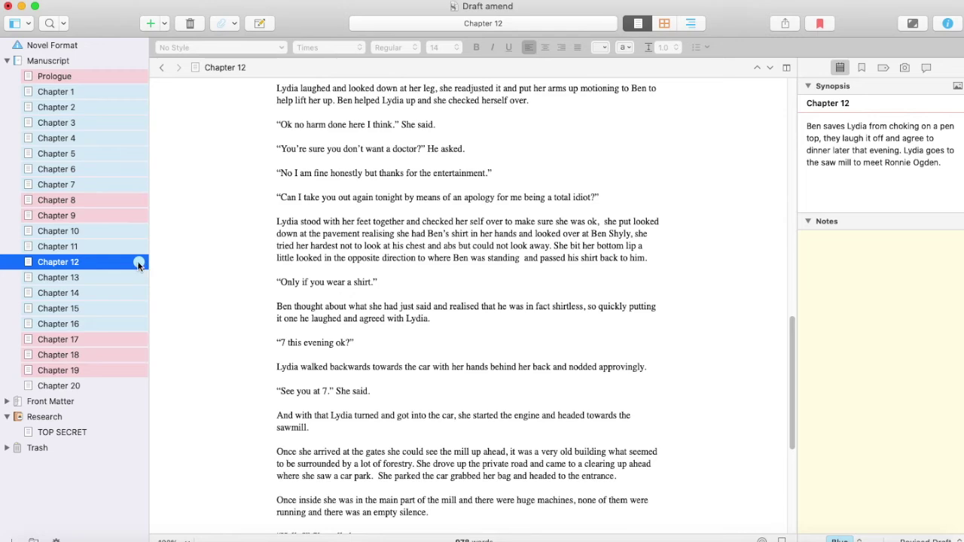
{"action": "scroll", "coordinate": [161, 256], "scroll_direction": "down", "scroll_amount": 5}
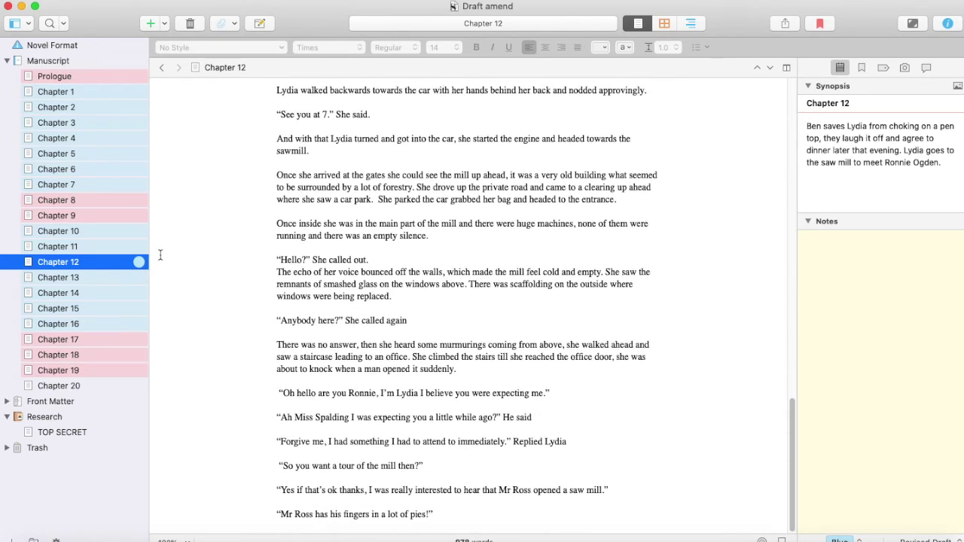
Step: Go through Chapters 1 to 4 in turn to check their synopses and notes
{"action": "left_click", "coordinate": [85, 93]}
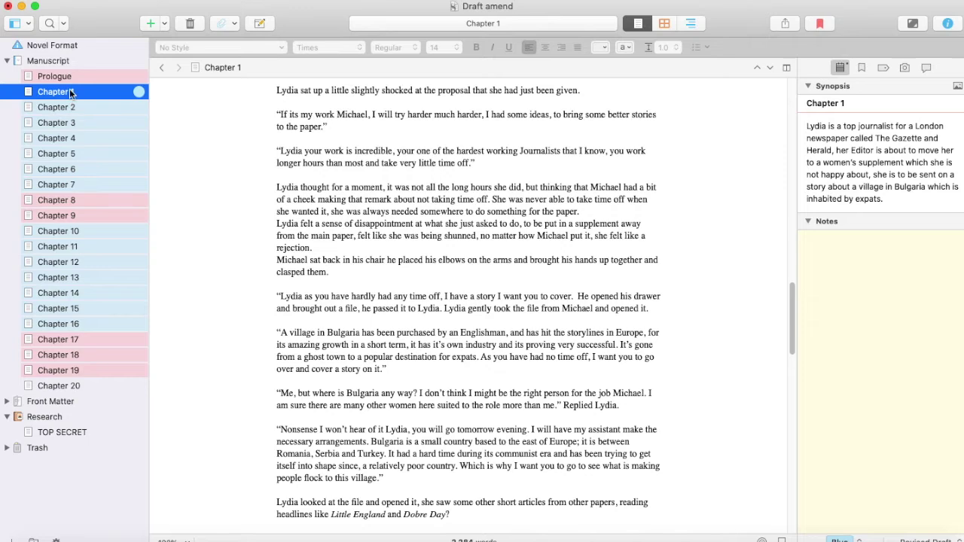
{"action": "left_click", "coordinate": [75, 107]}
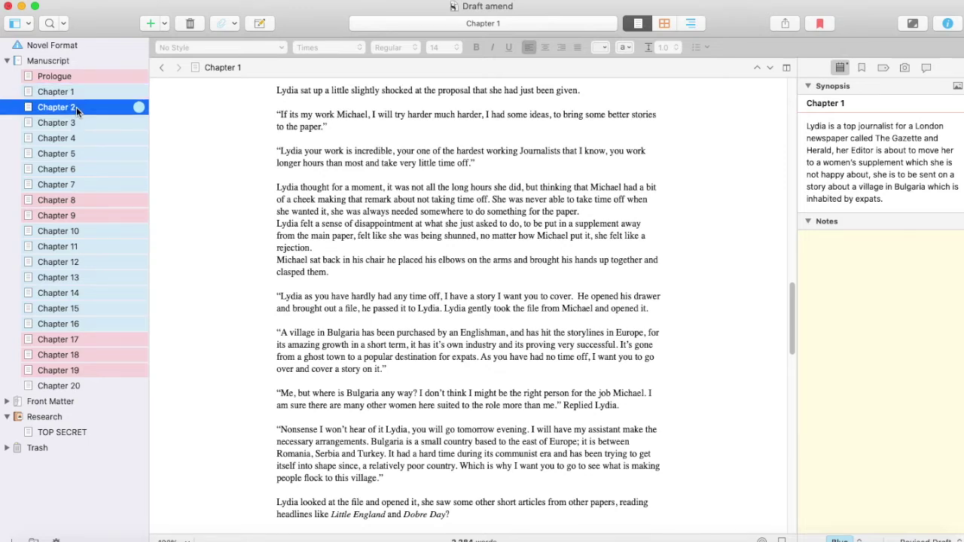
{"action": "left_click", "coordinate": [74, 121]}
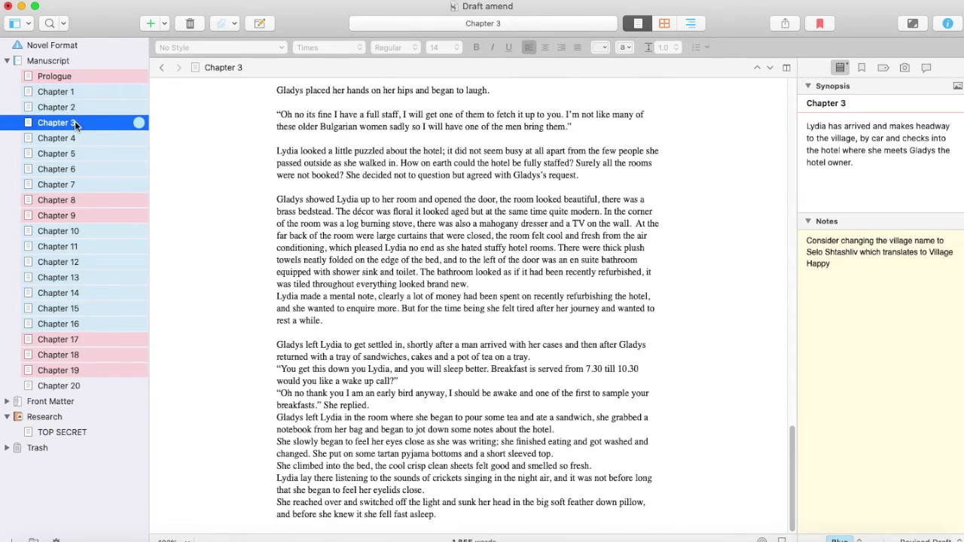
{"action": "left_click", "coordinate": [67, 138]}
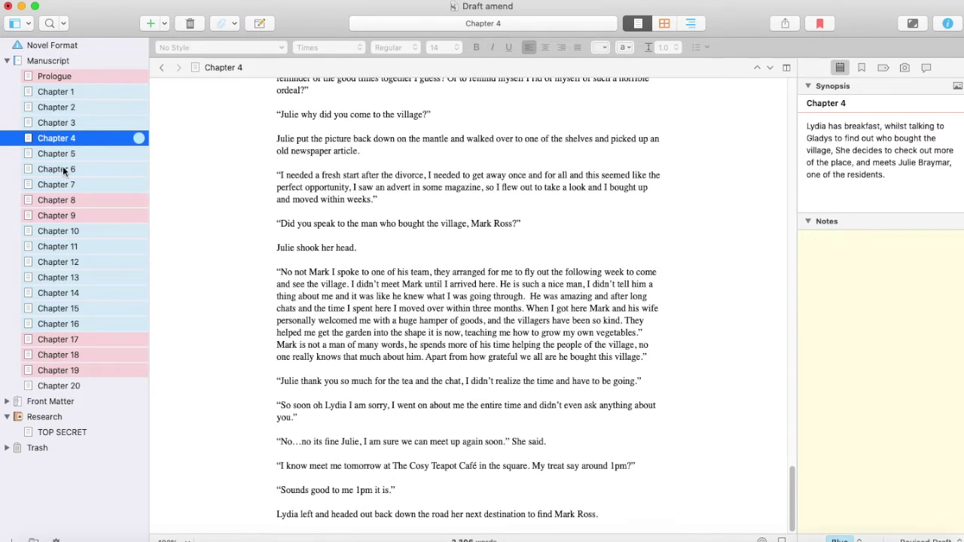
Step: Open Chapter 6 to check its synopsis and notes and look through its text
{"action": "left_click", "coordinate": [64, 170]}
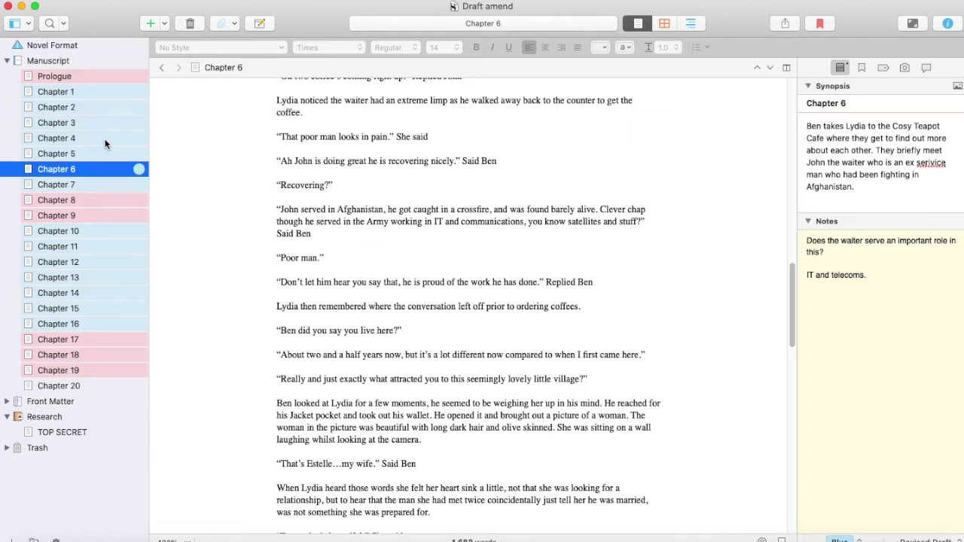
{"action": "scroll", "coordinate": [204, 219], "scroll_direction": "down", "scroll_amount": 5}
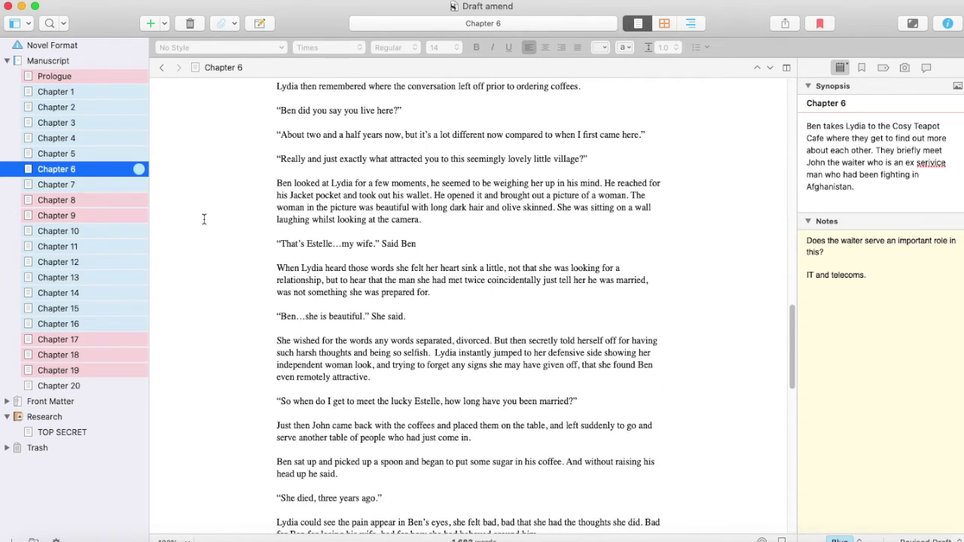
{"action": "scroll", "coordinate": [204, 220], "scroll_direction": "down", "scroll_amount": 3}
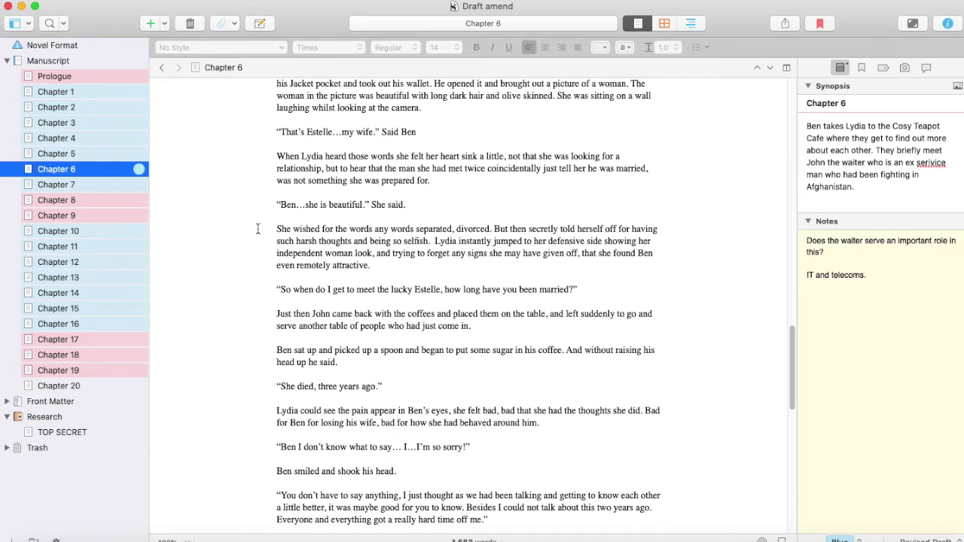
{"action": "left_click", "coordinate": [854, 540]}
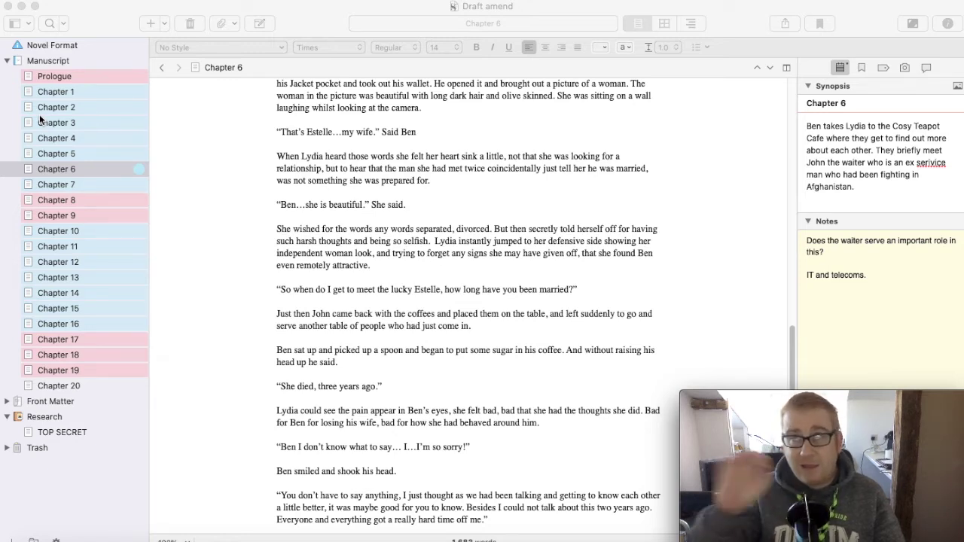
Step: Clear the previous term "afghan" from the project quick search
{"action": "left_click", "coordinate": [556, 24]}
{"action": "left_click", "coordinate": [535, 21]}
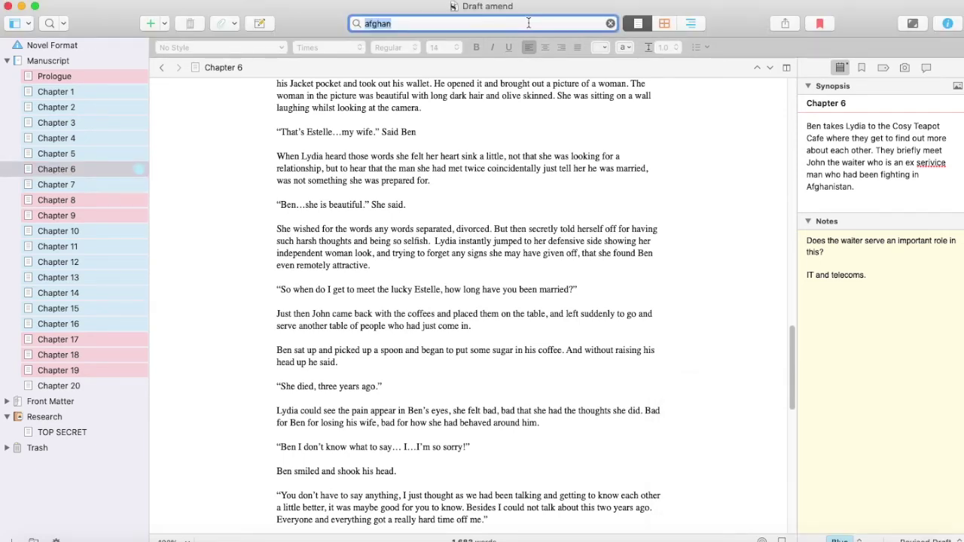
{"action": "left_click", "coordinate": [398, 24]}
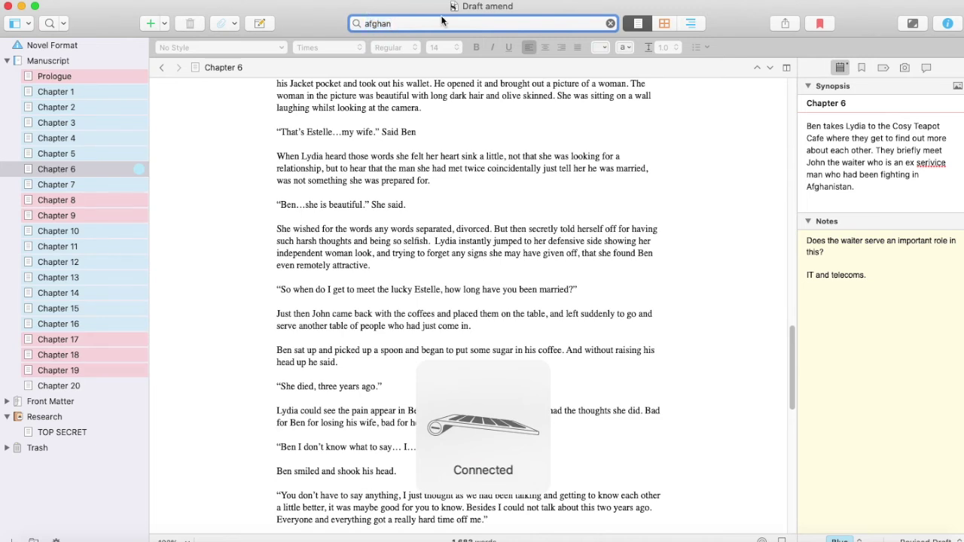
{"action": "key", "text": "BackSpace"}
{"action": "key", "text": "BackSpace"}
{"action": "key", "text": "BackSpace"}
{"action": "key", "text": "BackSpace"}
{"action": "key", "text": "BackSpace"}
{"action": "key", "text": "BackSpace"}
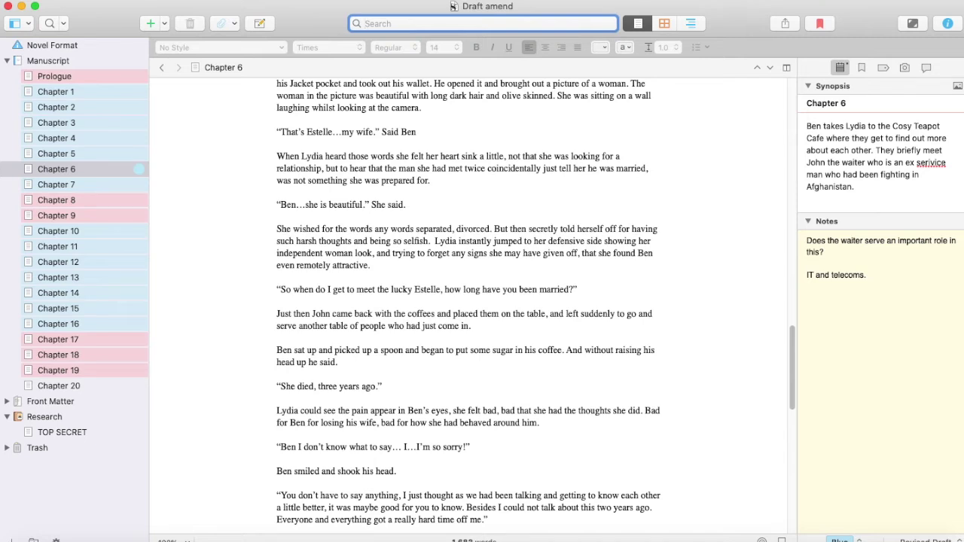
Step: Search the whole project for "saw mill" and open the matching line of dialogue near the end of Chapter 12
{"action": "type", "text": "sw\\"}
{"action": "key", "text": "BackSpace"}
{"action": "key", "text": "BackSpace"}
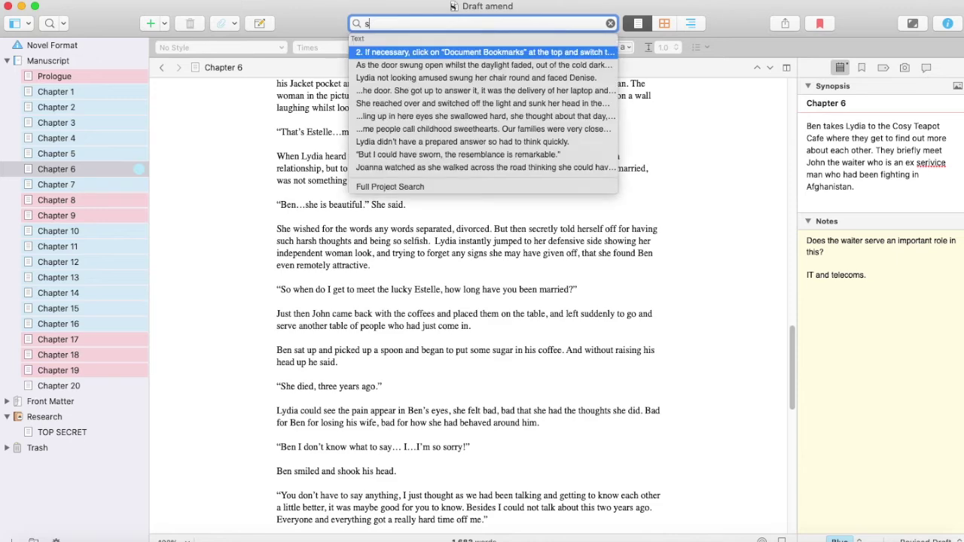
{"action": "type", "text": "aw"}
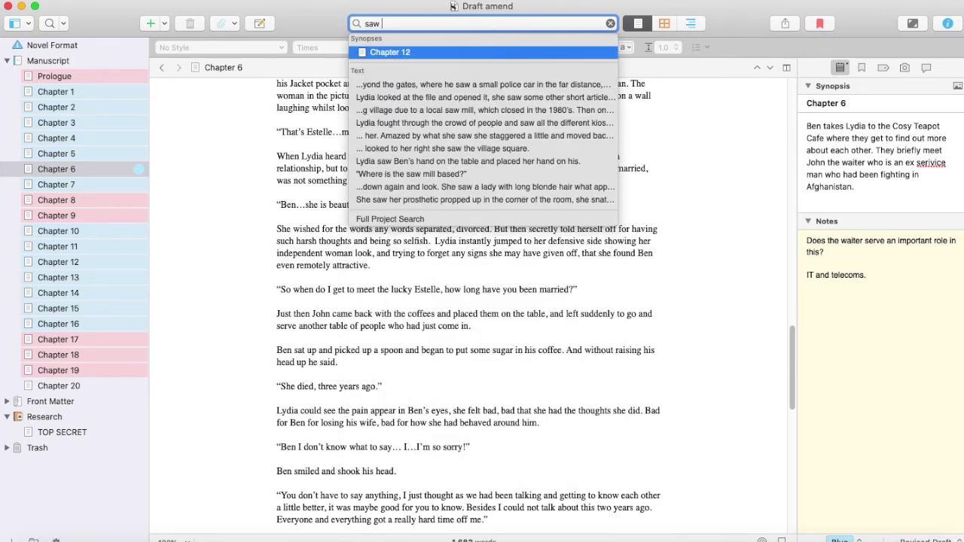
{"action": "type", "text": " mill"}
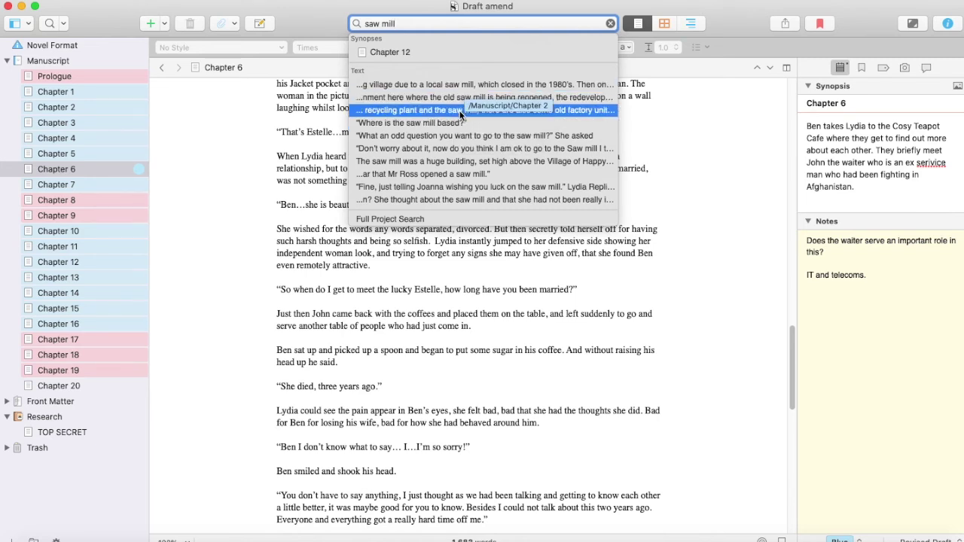
{"action": "left_click", "coordinate": [443, 176]}
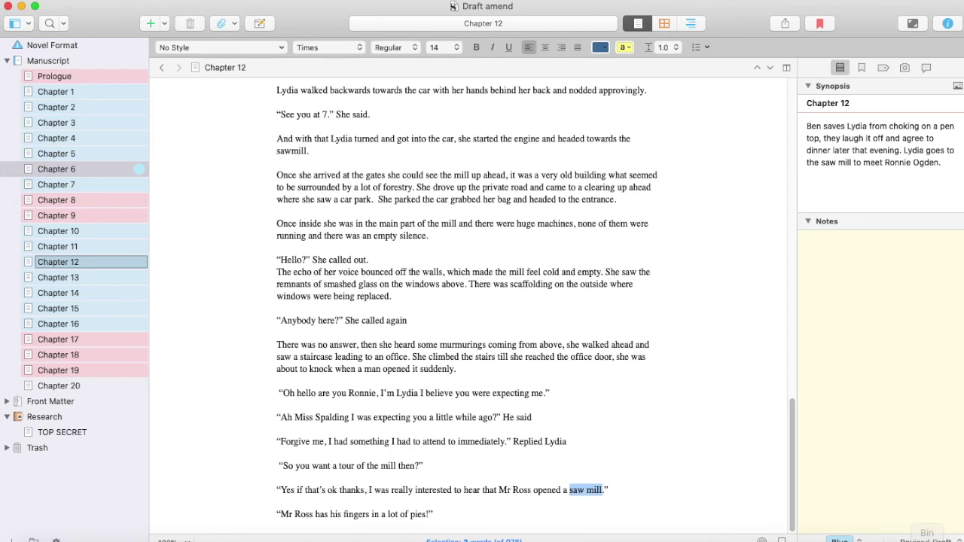
{"action": "left_click", "coordinate": [855, 541]}
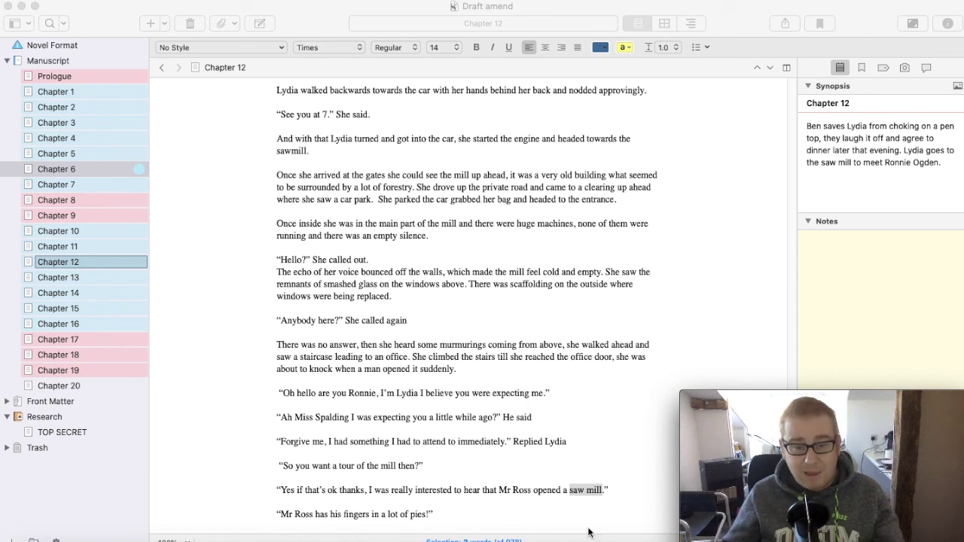
{"action": "left_click", "coordinate": [540, 513]}
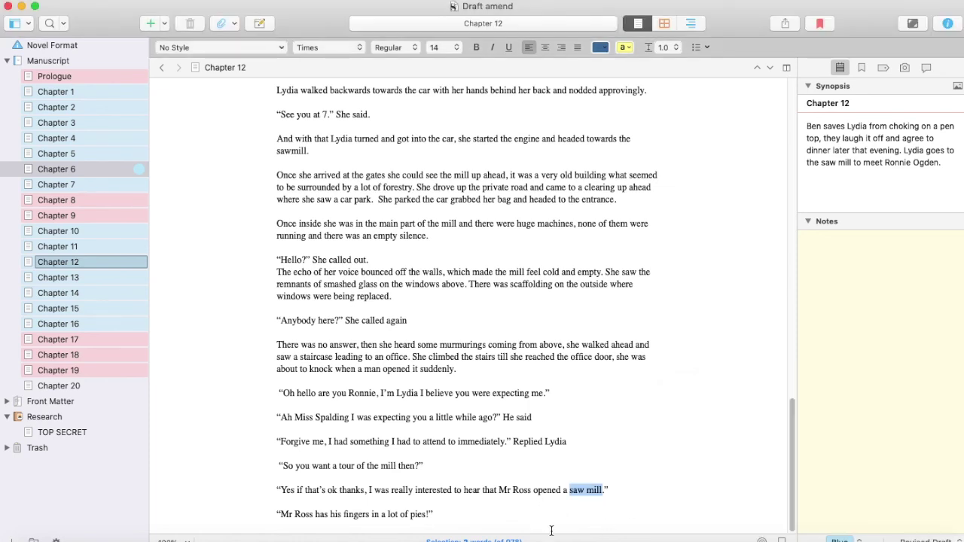